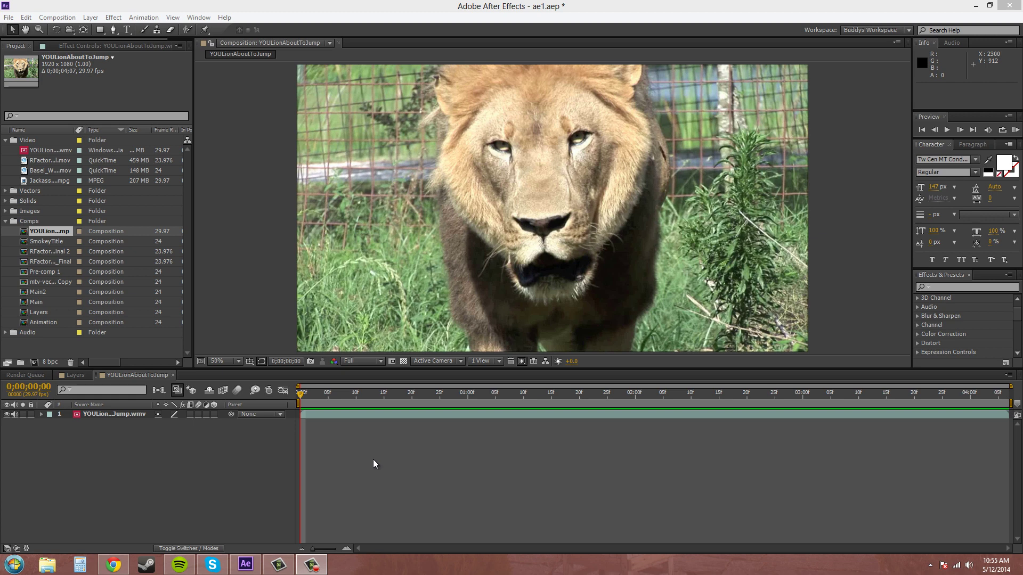
# - Trim the lion layer to start at 0;00;00;20 and end at 0;00;02;05
pyautogui.click(300, 415)
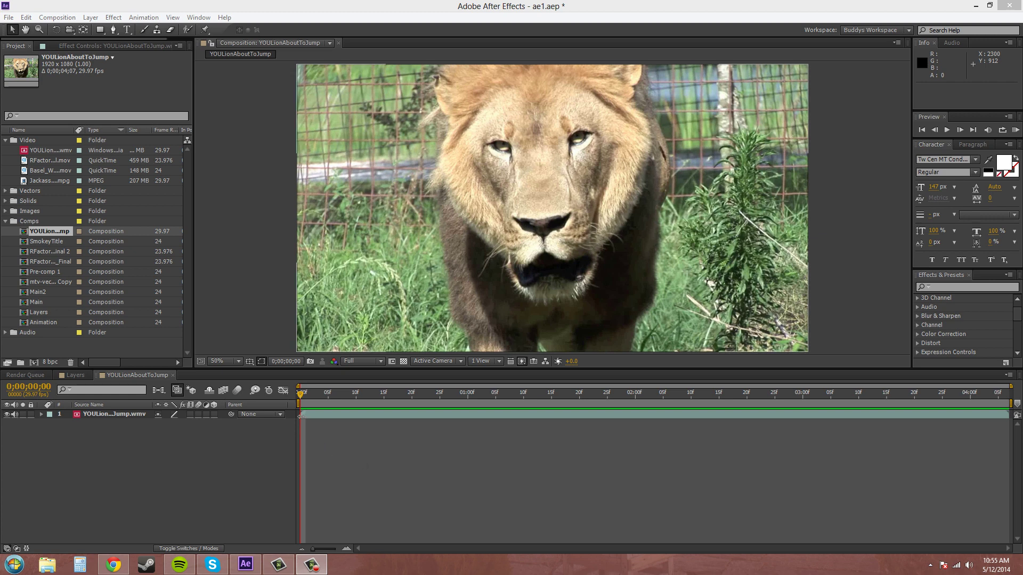
pyautogui.moveTo(300, 415); pyautogui.dragTo(413, 414)
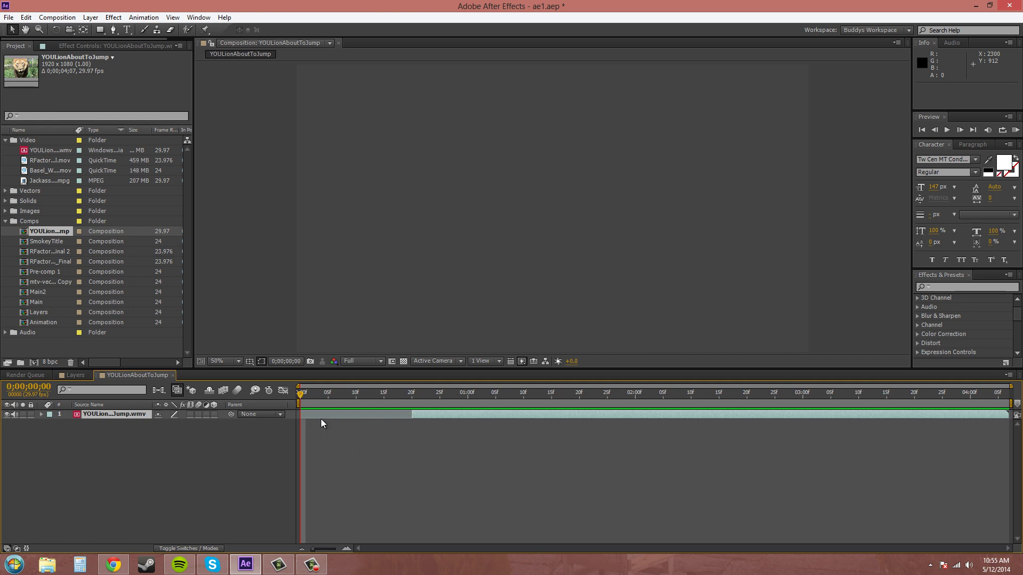
pyautogui.moveTo(298, 395); pyautogui.dragTo(490, 407)
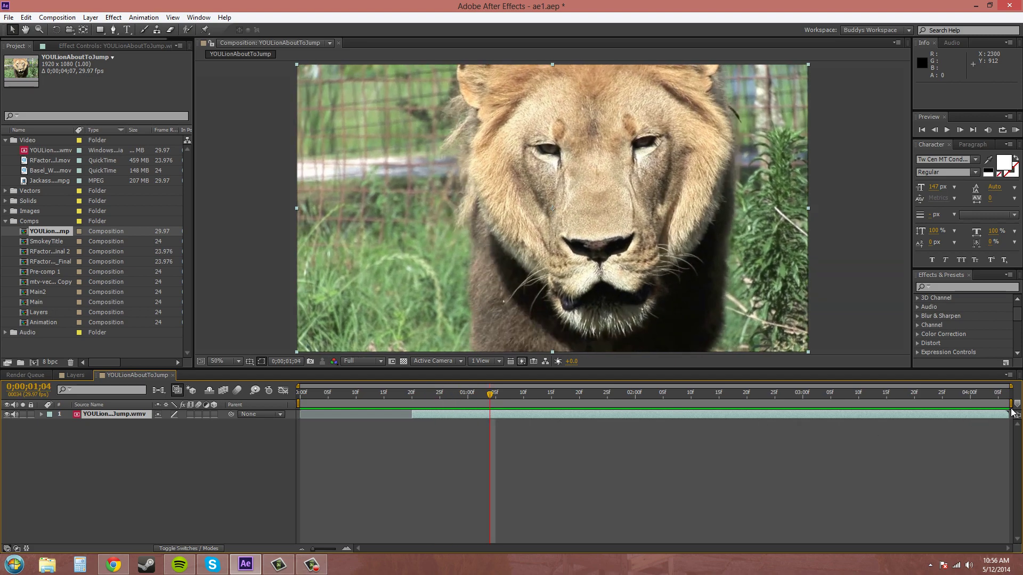
pyautogui.moveTo(1011, 412); pyautogui.dragTo(638, 426)
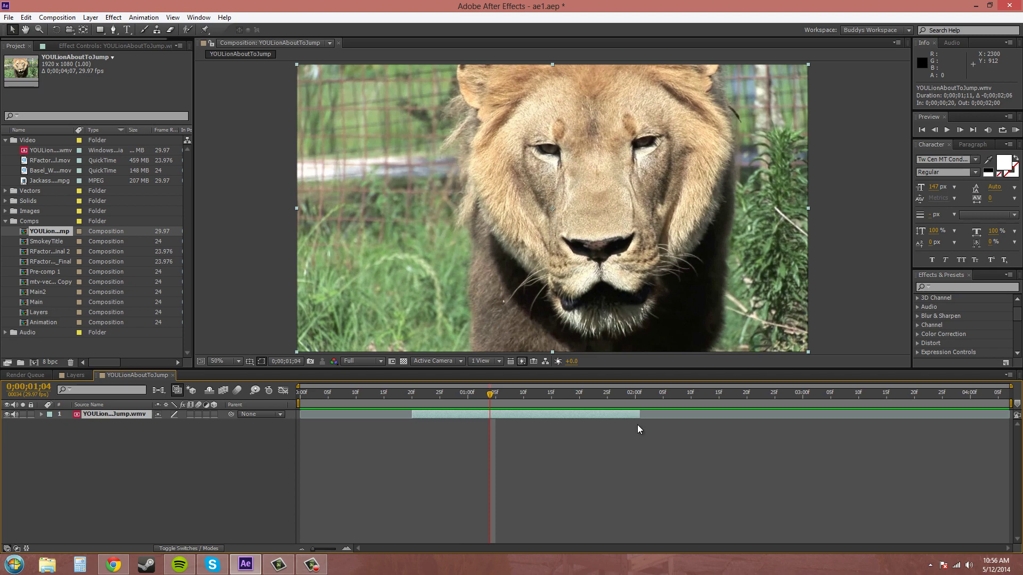
pyautogui.moveTo(475, 398); pyautogui.dragTo(586, 411)
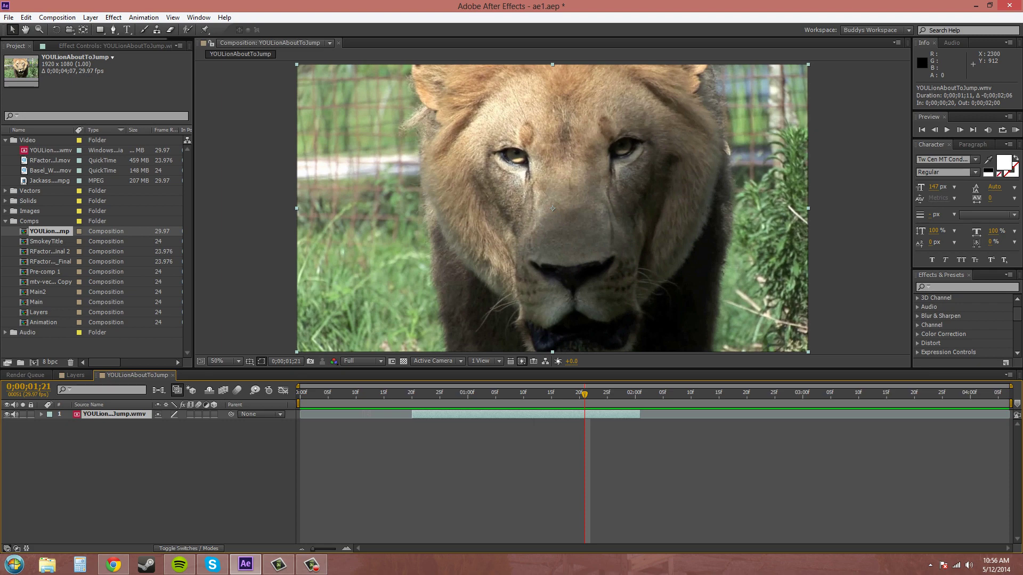
# - Slip the lion footage left and right inside its fixed 0;00;01;11 trimmed span
pyautogui.moveTo(345, 415)
pyautogui.mouseDown()
pyautogui.moveTo(406, 415)
pyautogui.moveTo(362, 415)
pyautogui.mouseUp()
pyautogui.moveTo(864, 415); pyautogui.dragTo(679, 415)
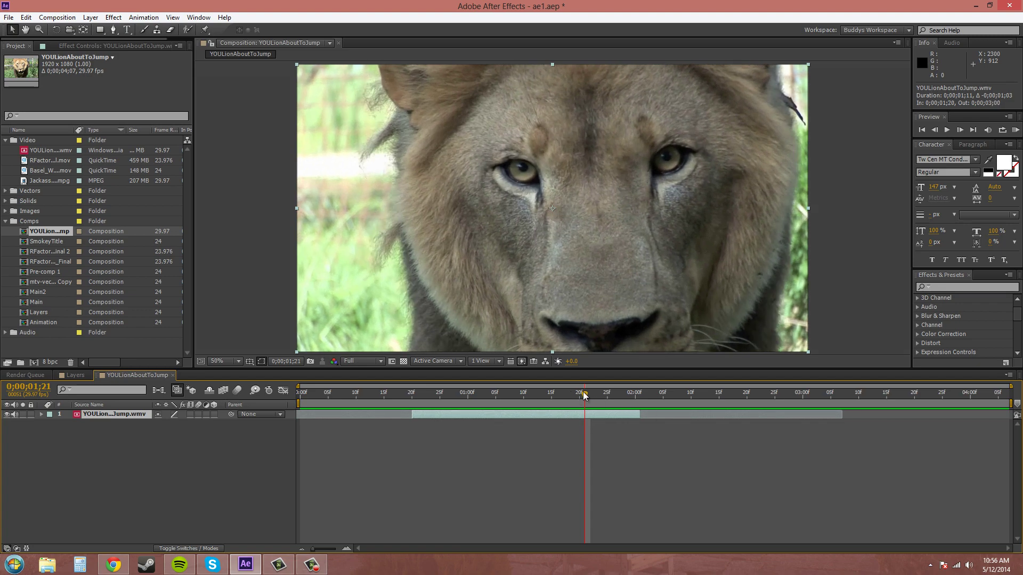
pyautogui.moveTo(586, 396); pyautogui.dragTo(411, 394)
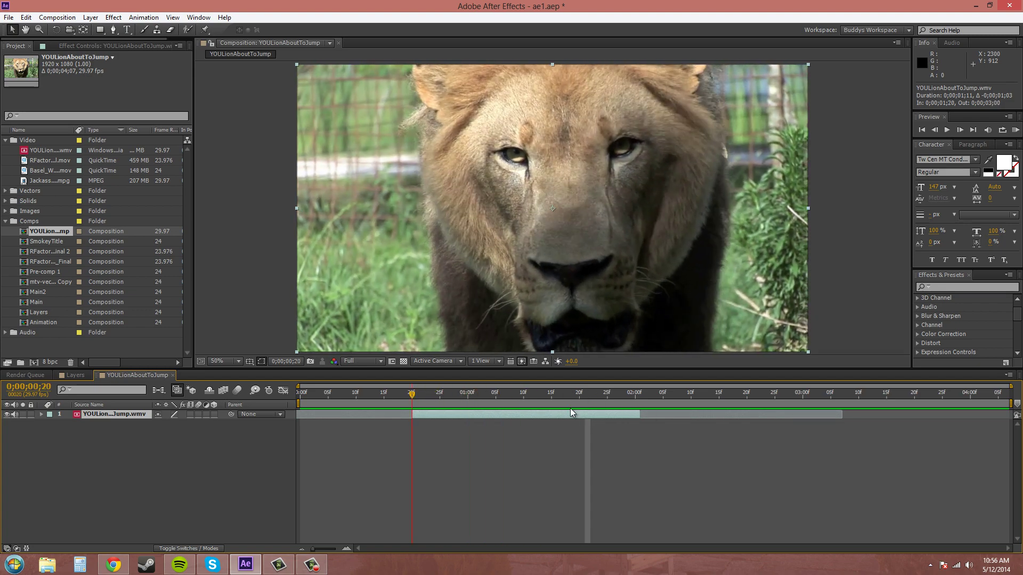
pyautogui.moveTo(708, 421); pyautogui.dragTo(851, 436)
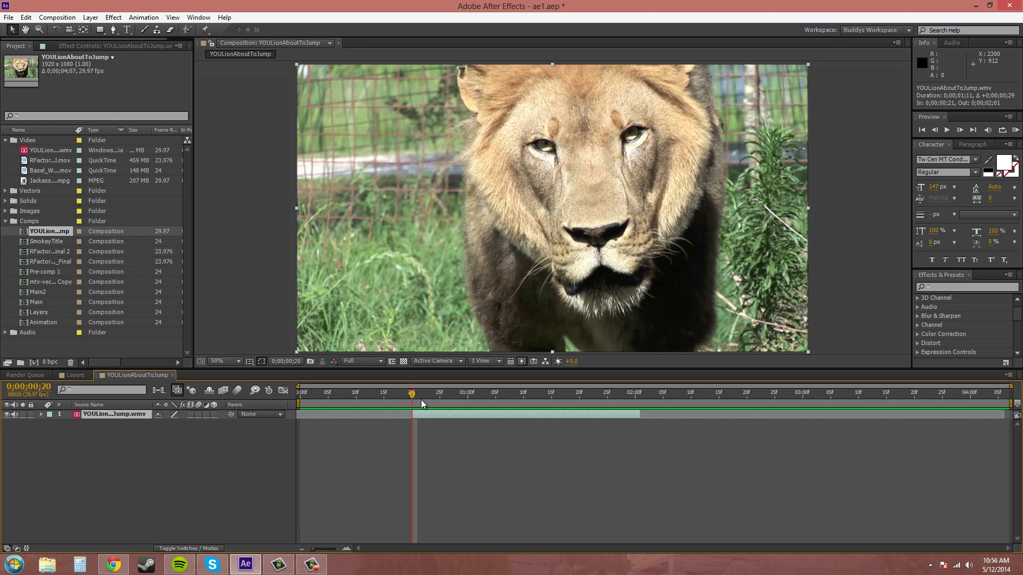
# - Move the time indicator to 0;00;01;06 and slip the lion footage to a new range
pyautogui.click(501, 393)
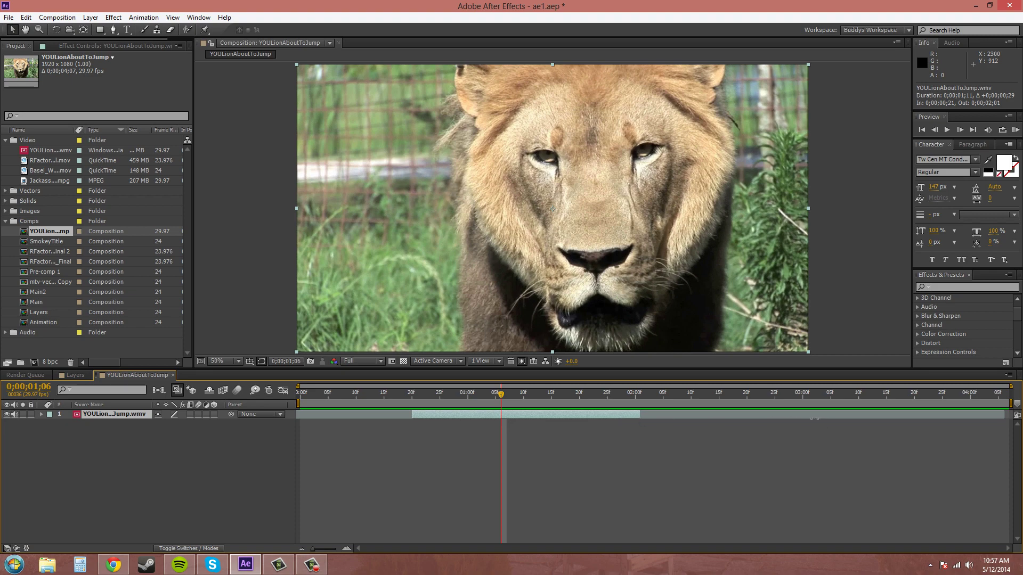
pyautogui.moveTo(825, 414); pyautogui.dragTo(761, 430)
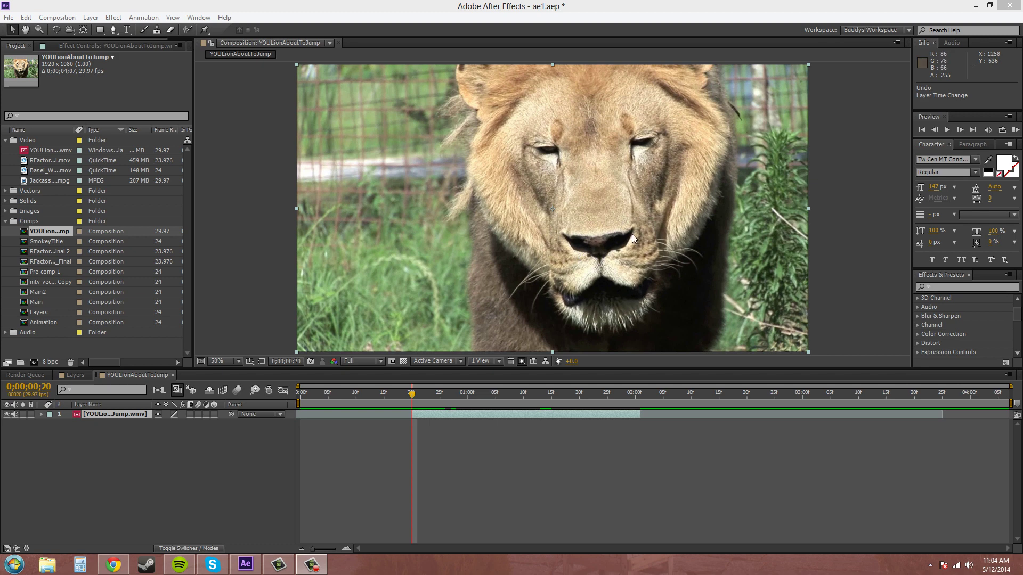
# - Set the lion layer's Mask 1 mode from None to Add and check the nose mask at a later frame
pyautogui.click(42, 414)
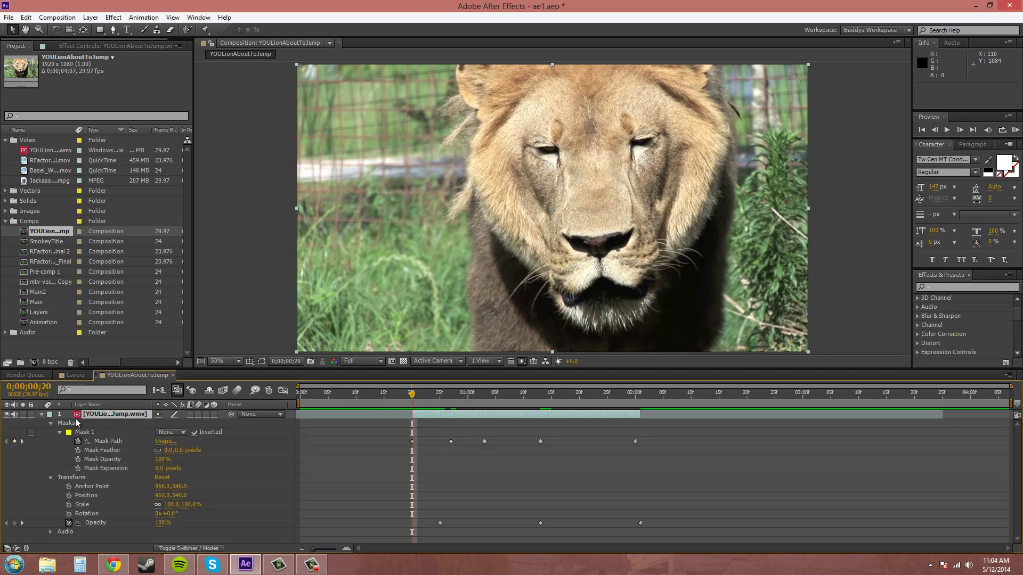
pyautogui.click(171, 434)
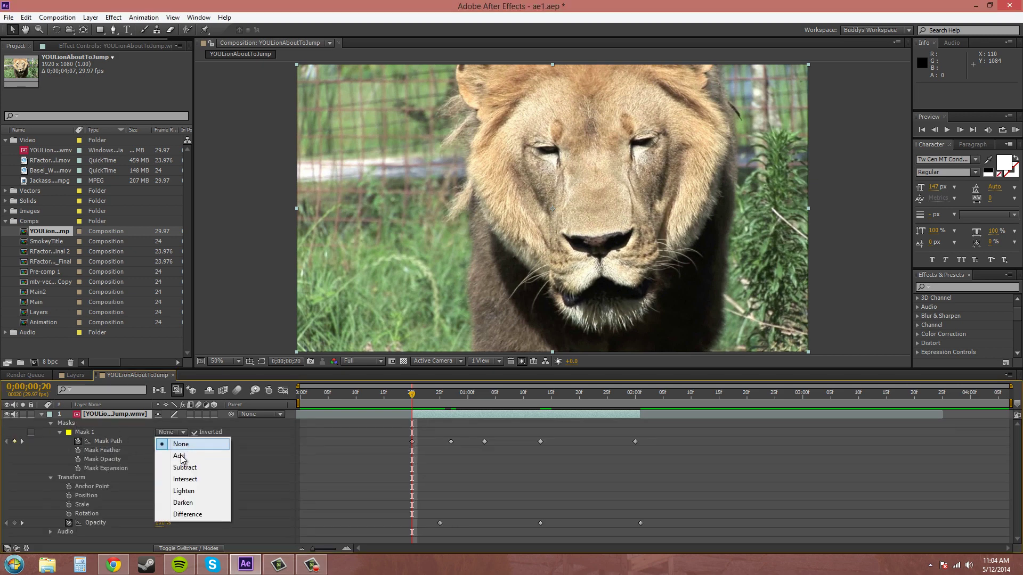
pyautogui.click(179, 456)
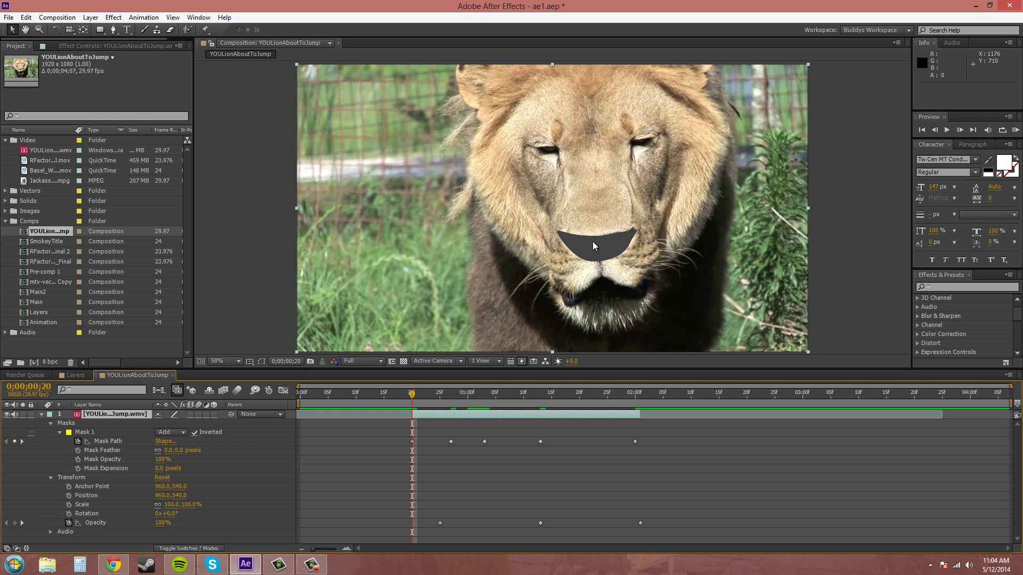
pyautogui.click(261, 361)
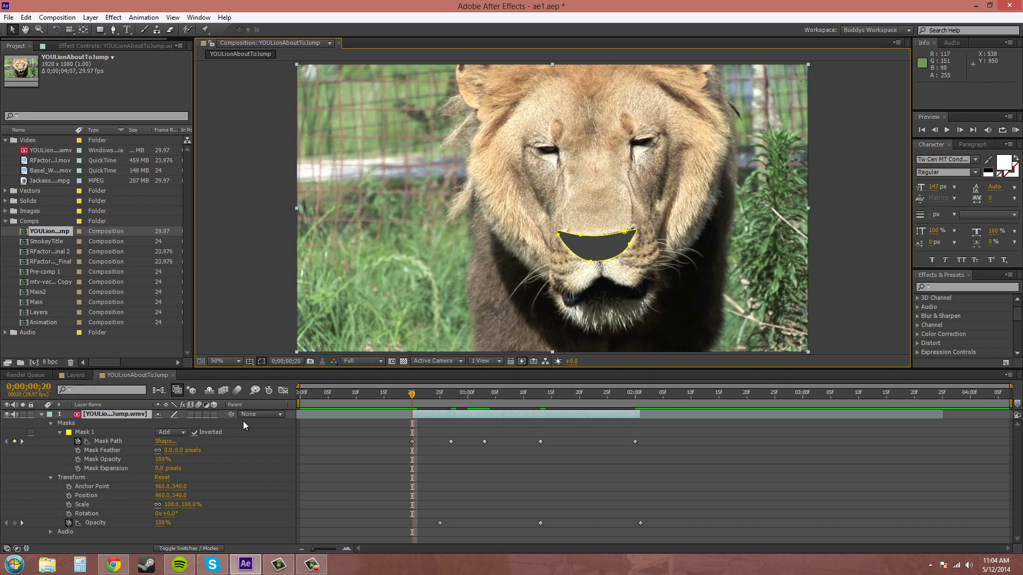
pyautogui.click(261, 361)
pyautogui.moveTo(413, 395); pyautogui.dragTo(634, 410)
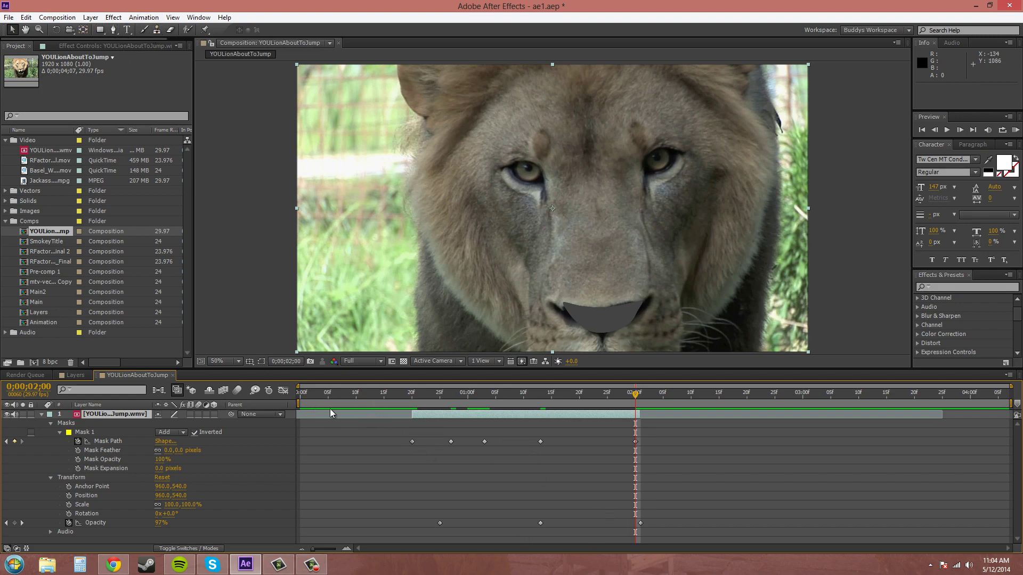
pyautogui.moveTo(331, 412); pyautogui.dragTo(379, 422)
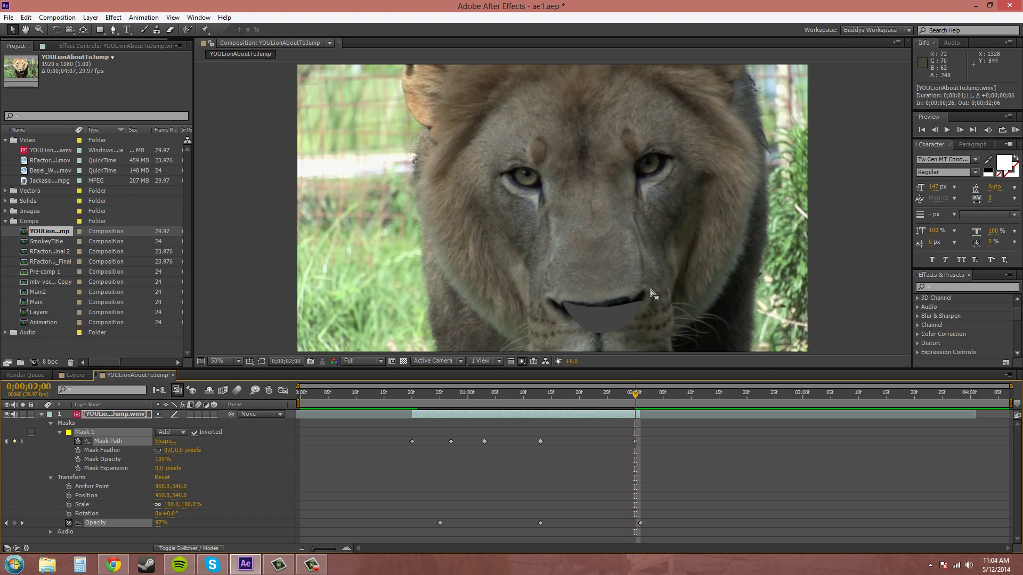
pyautogui.hotkey('ctrl', 'z')
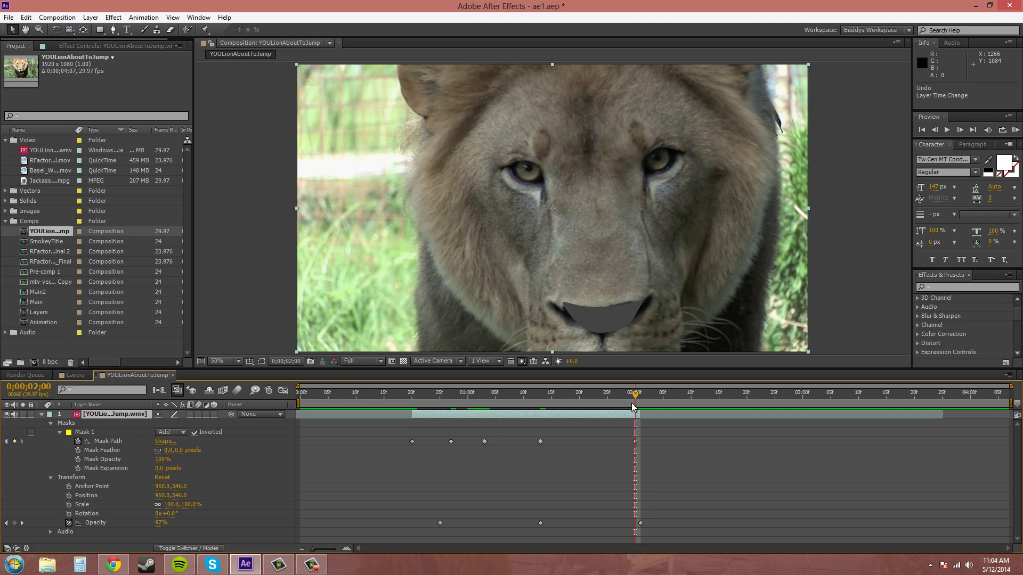
pyautogui.moveTo(632, 398); pyautogui.dragTo(414, 398)
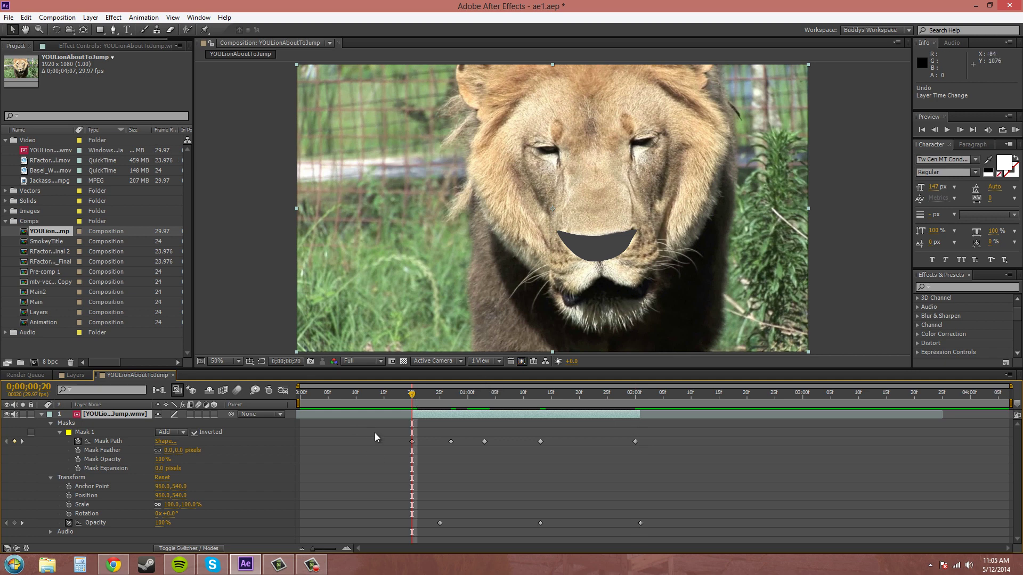
# - Select all five Mask Path keyframes, test a slip that carries them along, then undo it
pyautogui.moveTo(654, 448); pyautogui.dragTo(397, 433)
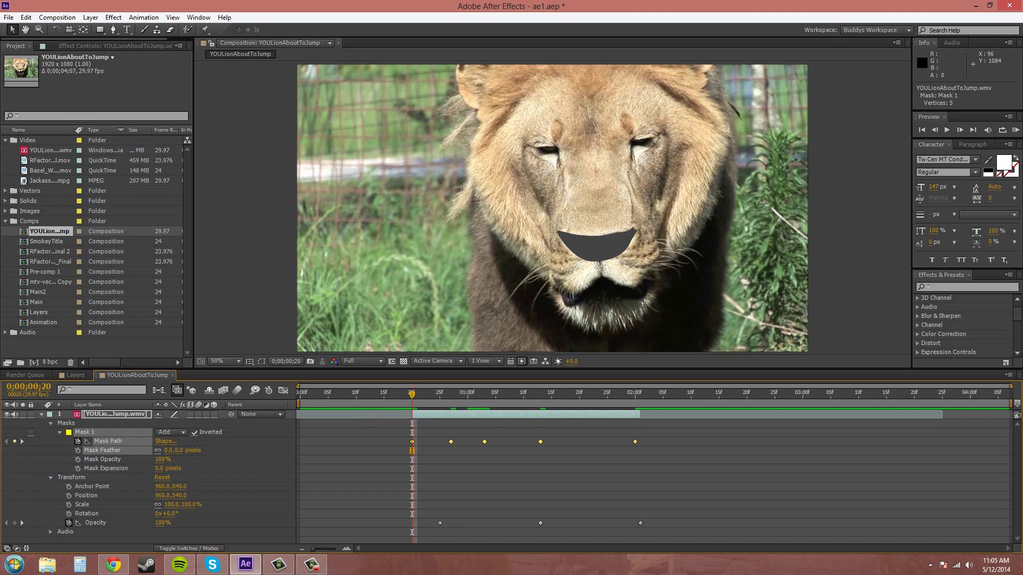
pyautogui.moveTo(375, 416); pyautogui.dragTo(528, 398)
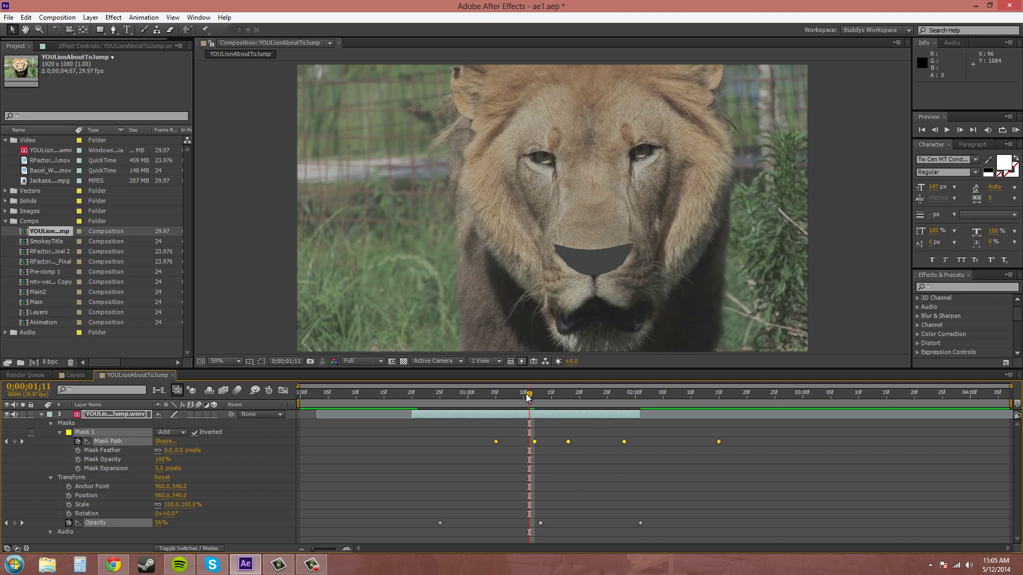
pyautogui.moveTo(529, 408); pyautogui.dragTo(611, 407)
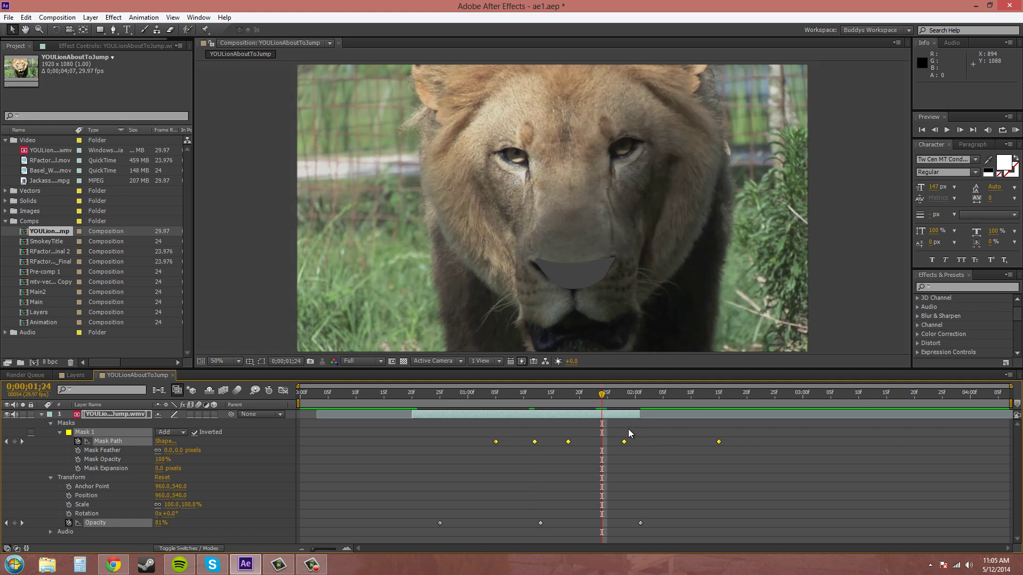
pyautogui.hotkey('ctrl', 'z')
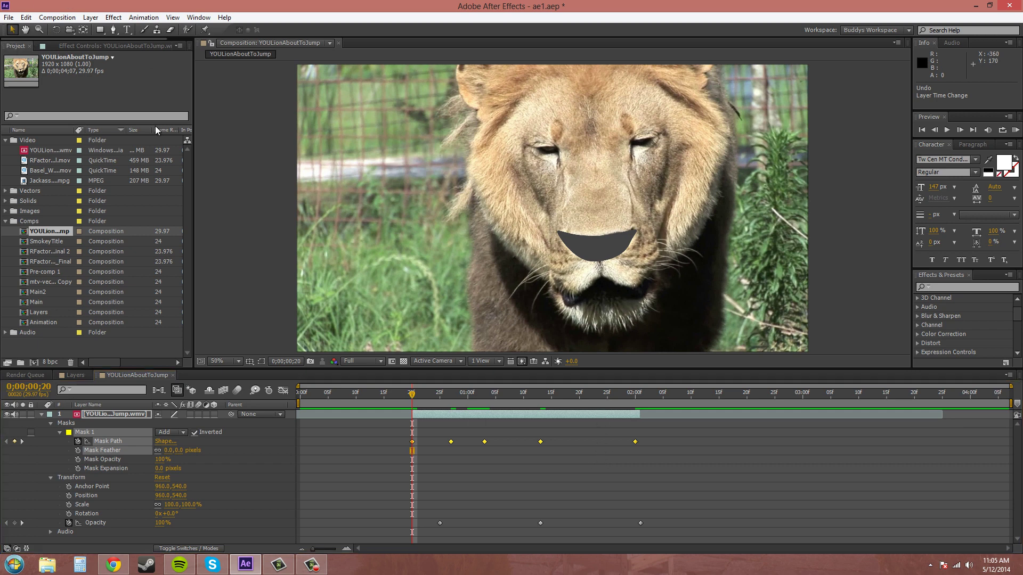
# - Extend the lion layer to run from -0;00;00;03 to 0;00;03;24
pyautogui.moveTo(414, 419); pyautogui.dragTo(451, 408)
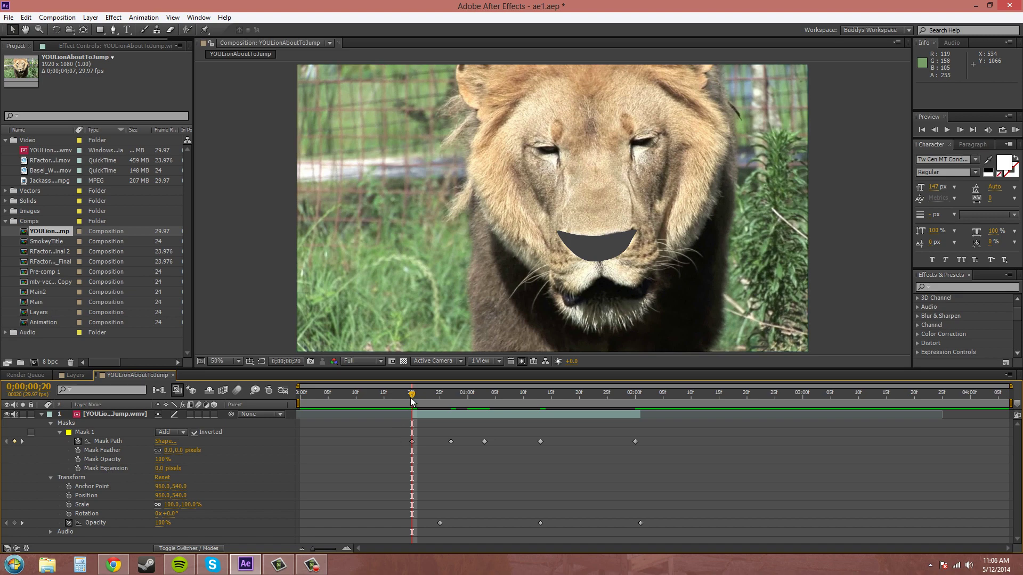
pyautogui.moveTo(412, 394); pyautogui.dragTo(511, 399)
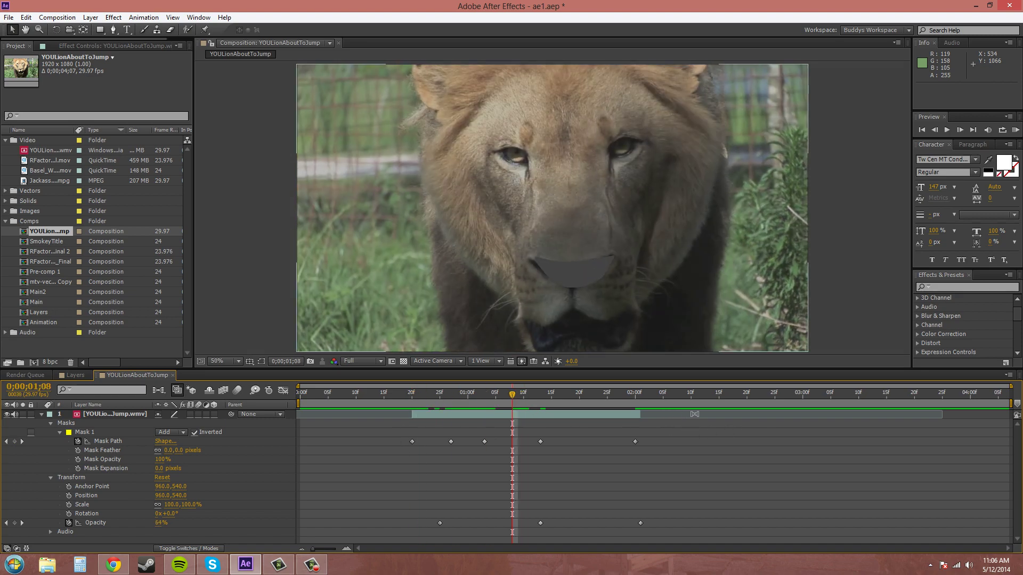
pyautogui.moveTo(640, 414); pyautogui.dragTo(941, 428)
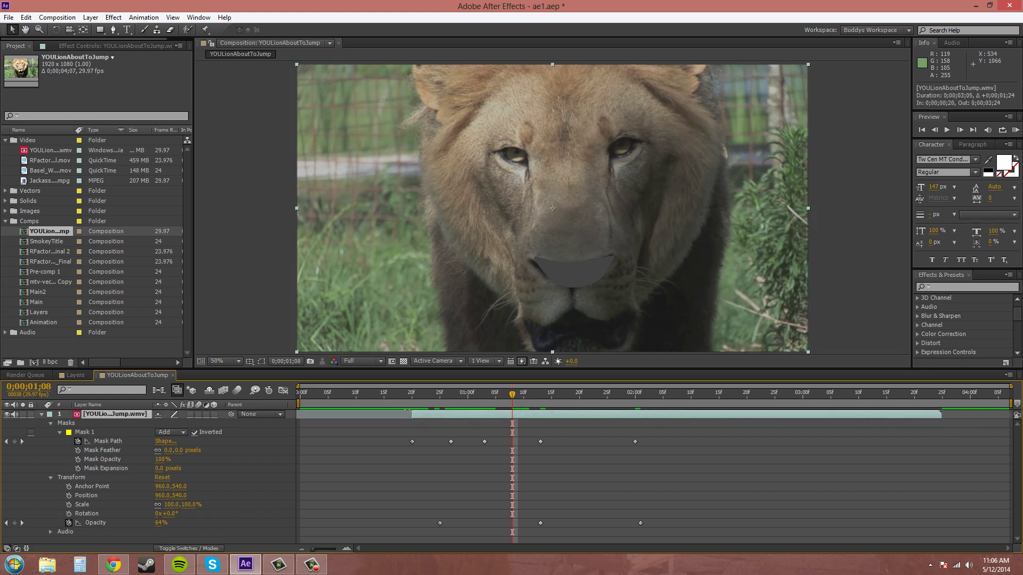
pyautogui.moveTo(413, 414); pyautogui.dragTo(285, 415)
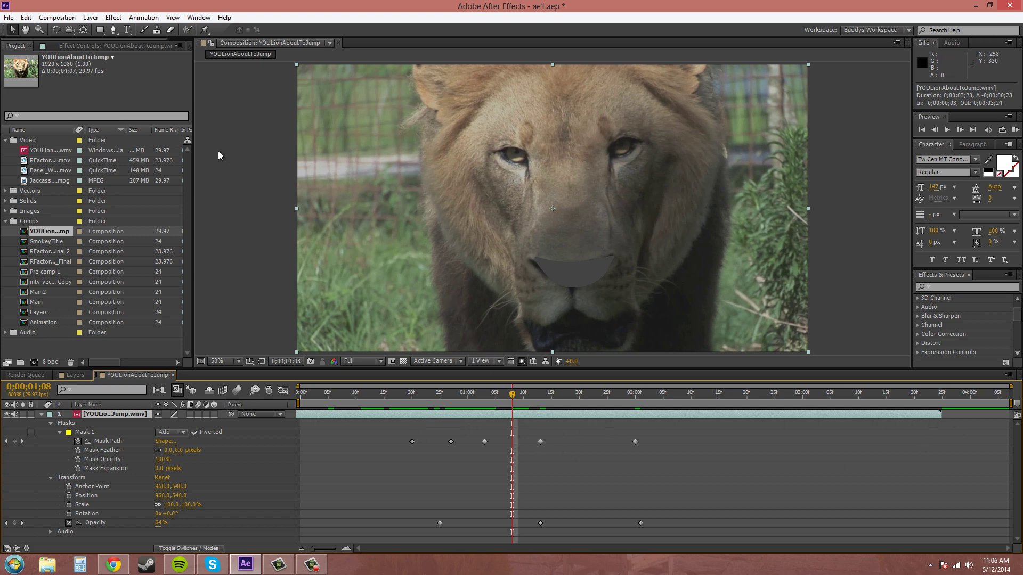
# - Slip the lion footage with the Pan Behind tool, then undo the slip
pyautogui.click(83, 31)
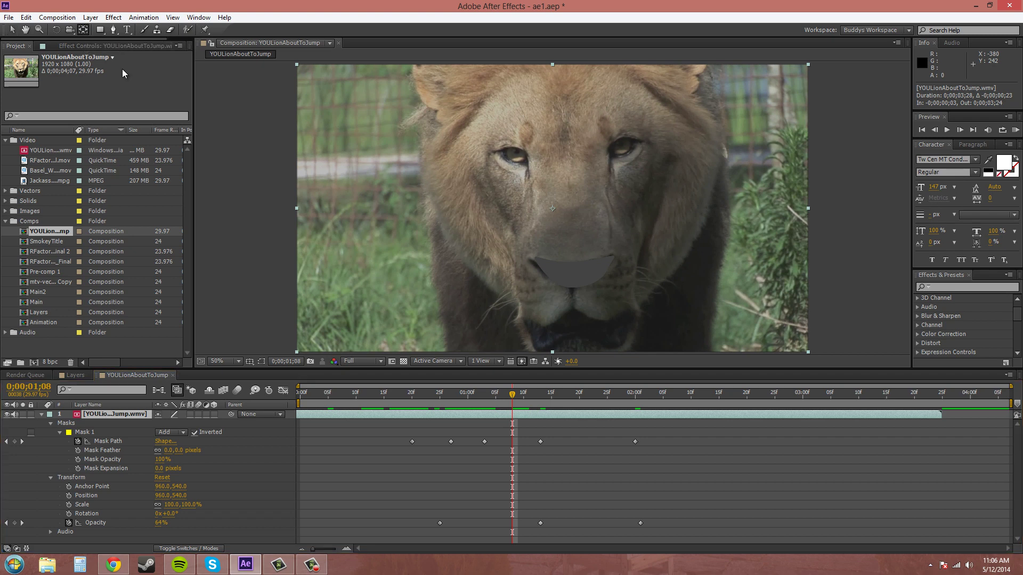
pyautogui.moveTo(398, 416); pyautogui.dragTo(505, 413)
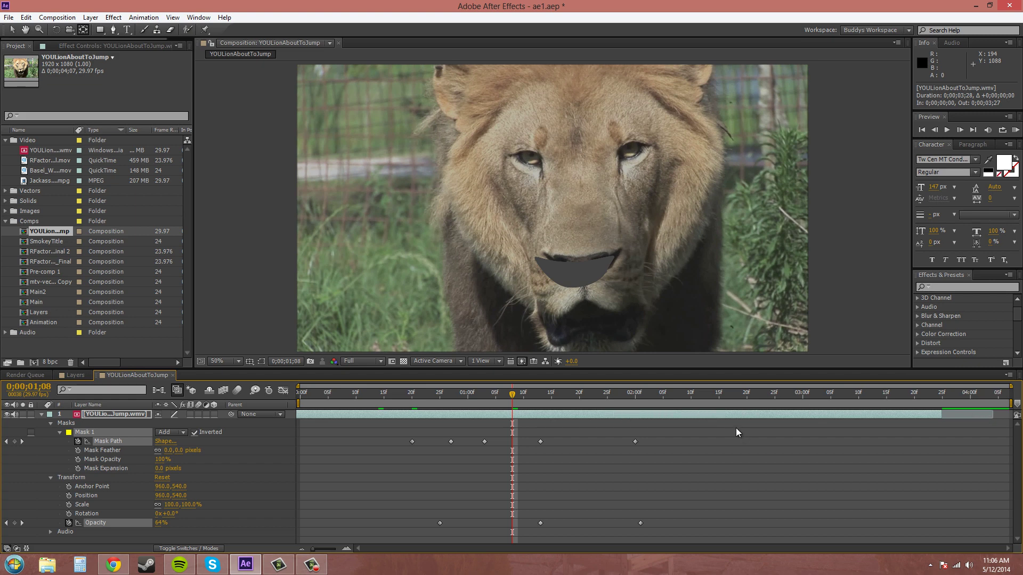
pyautogui.hotkey('ctrl', 'z')
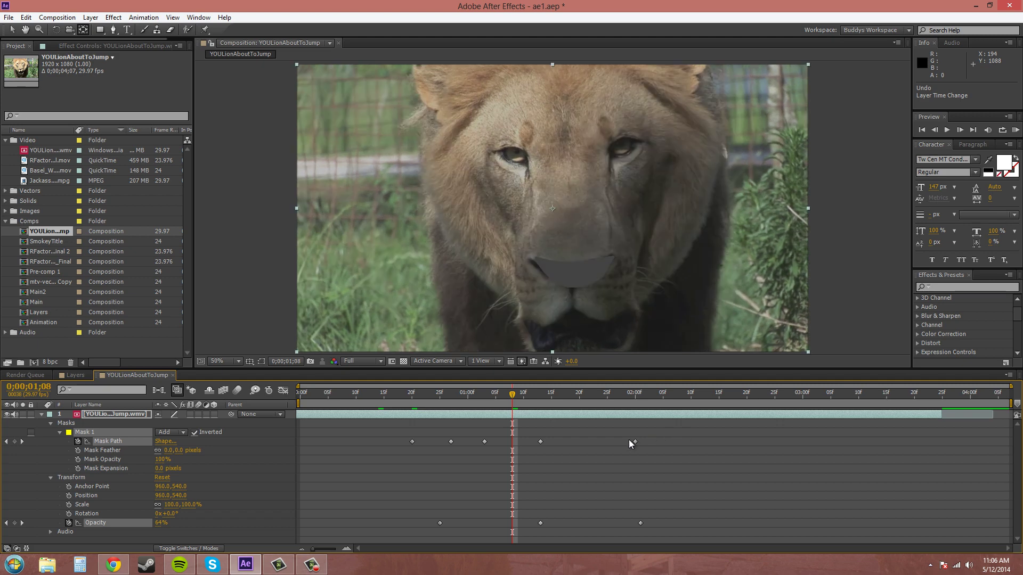
# - Delete the lion layer's three Opacity keyframes, leaving a constant 64% opacity
pyautogui.click(628, 436)
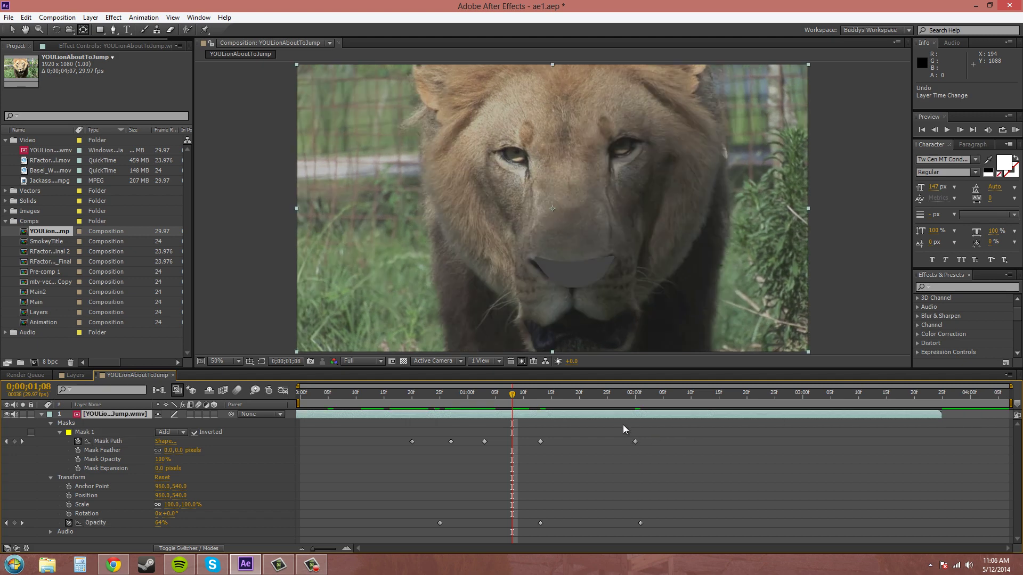
pyautogui.click(11, 31)
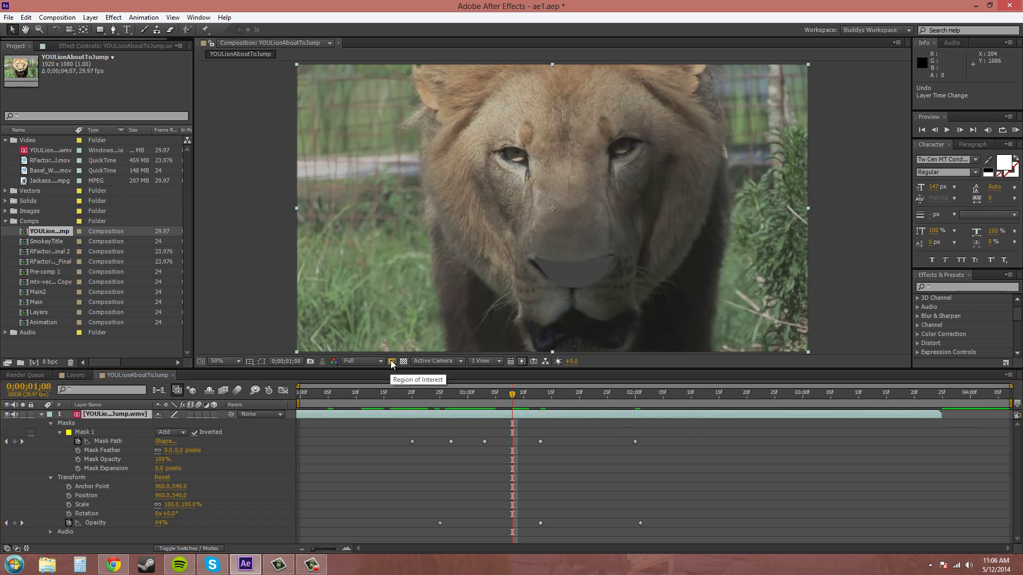
pyautogui.moveTo(425, 499); pyautogui.dragTo(683, 534)
pyautogui.press('Delete')
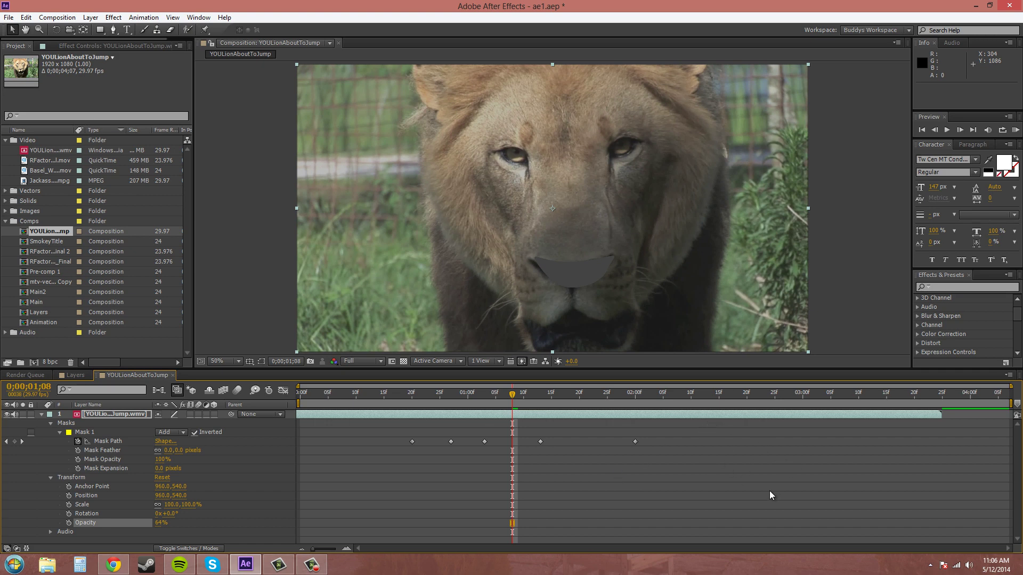
# - Collapse the lion layer and add mcgangbang.jpg above it, positioned over the lion's face
pyautogui.click(42, 415)
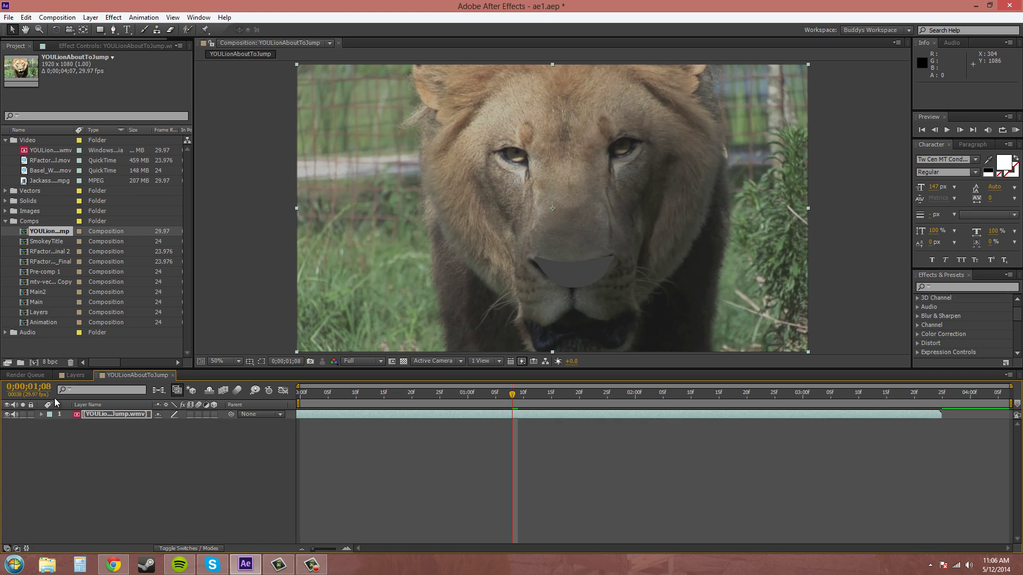
pyautogui.click(5, 211)
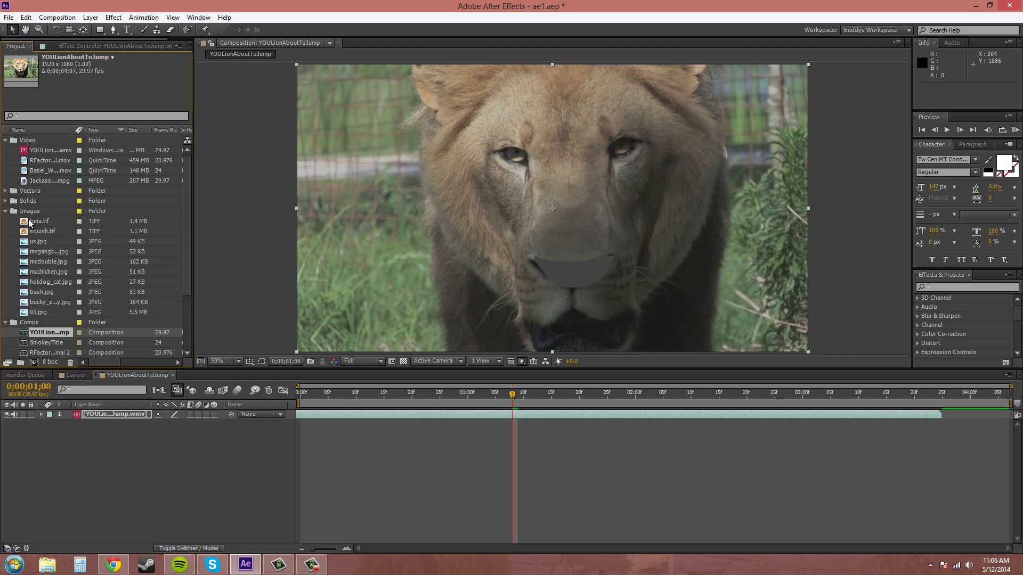
pyautogui.click(45, 244)
pyautogui.click(52, 252)
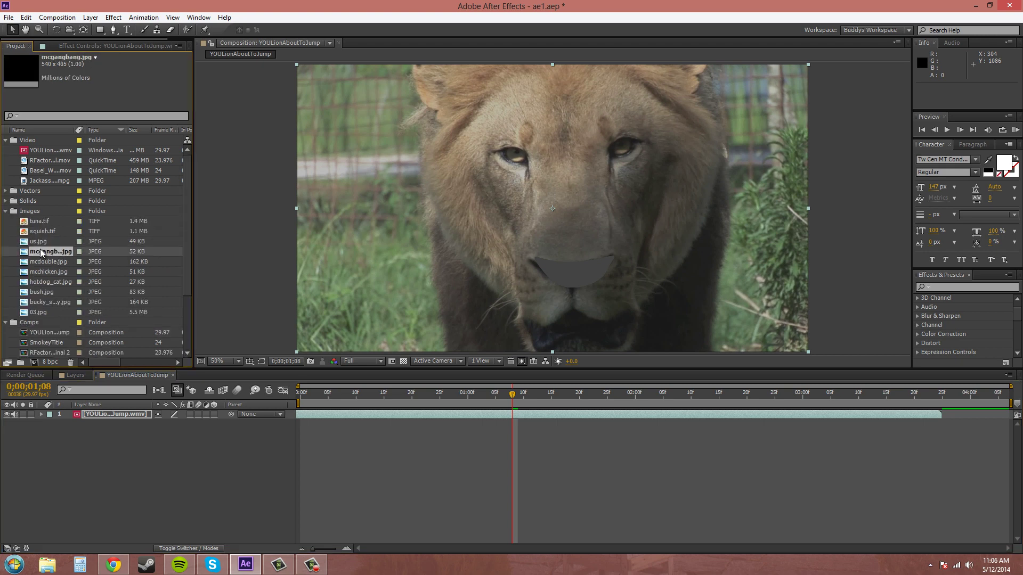
pyautogui.moveTo(47, 258); pyautogui.dragTo(138, 414)
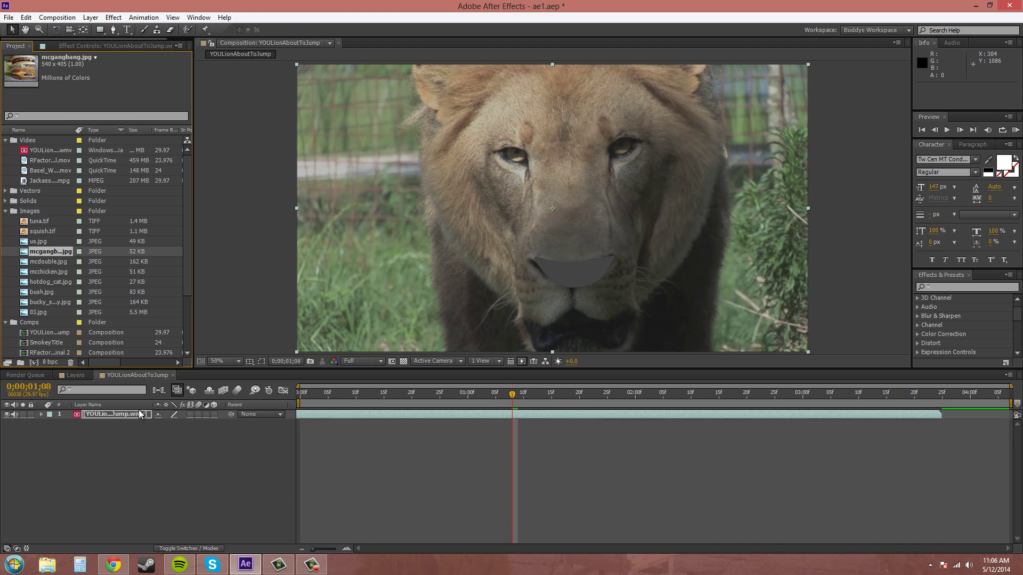
pyautogui.moveTo(47, 251); pyautogui.dragTo(117, 415)
pyautogui.moveTo(554, 219); pyautogui.dragTo(559, 239)
pyautogui.moveTo(527, 205); pyautogui.dragTo(520, 178)
# - Trim the burger layer to start at 0;00;00;22, undo it, and try slipping the image
pyautogui.click(474, 457)
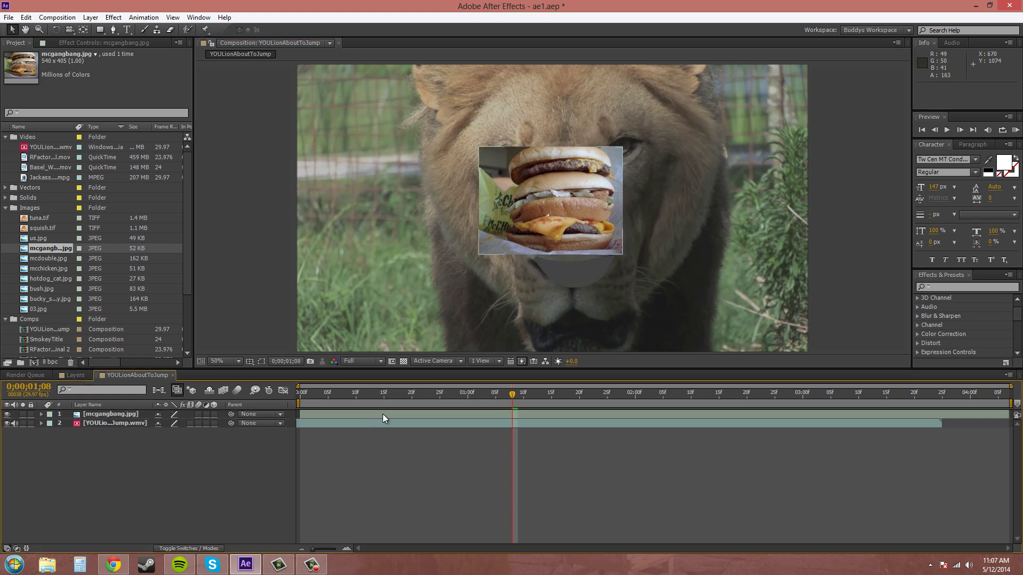
pyautogui.moveTo(309, 414); pyautogui.dragTo(423, 413)
pyautogui.click(326, 412)
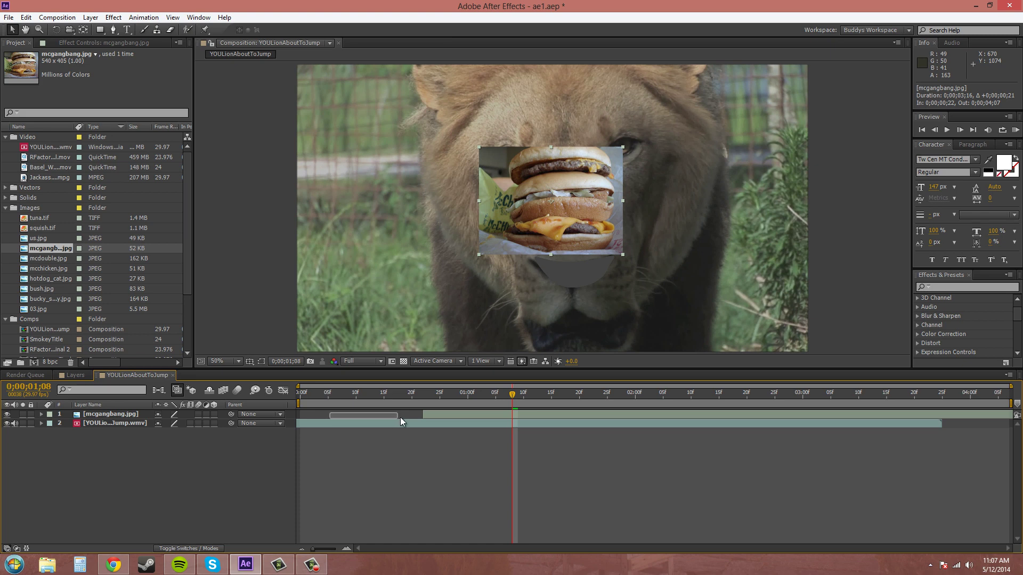
pyautogui.click(423, 414)
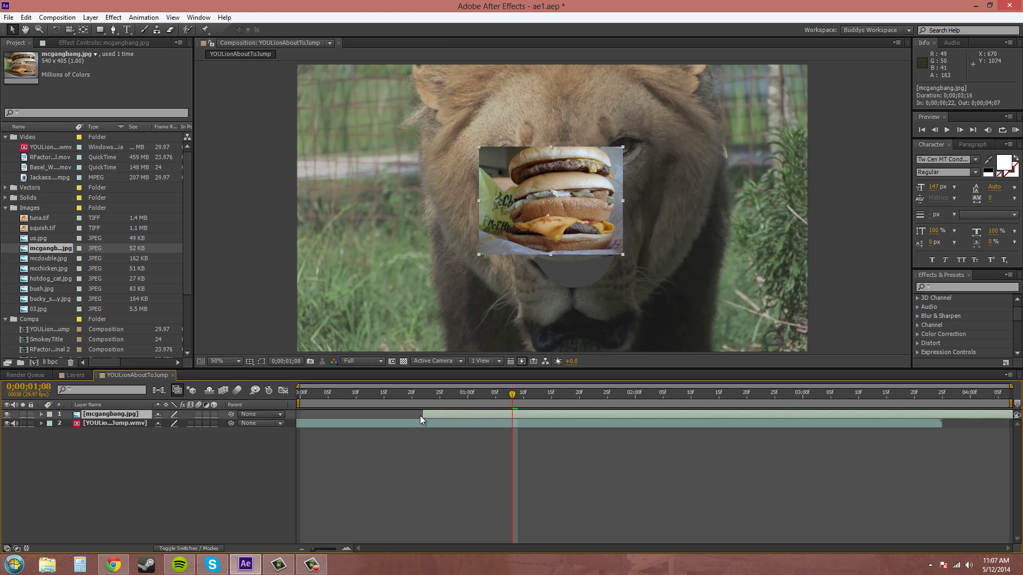
pyautogui.hotkey('ctrl', 'z')
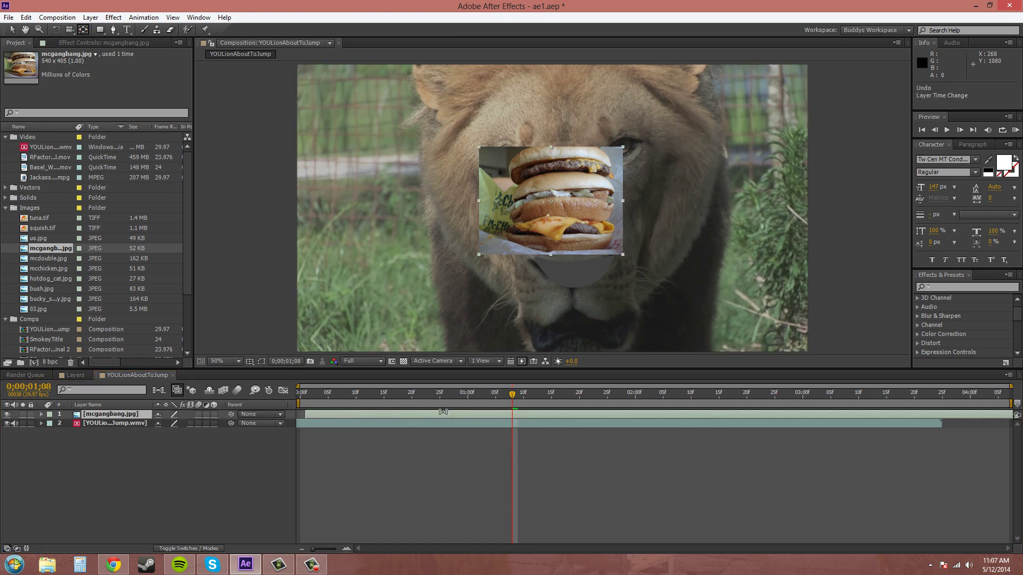
pyautogui.moveTo(459, 415); pyautogui.dragTo(387, 410)
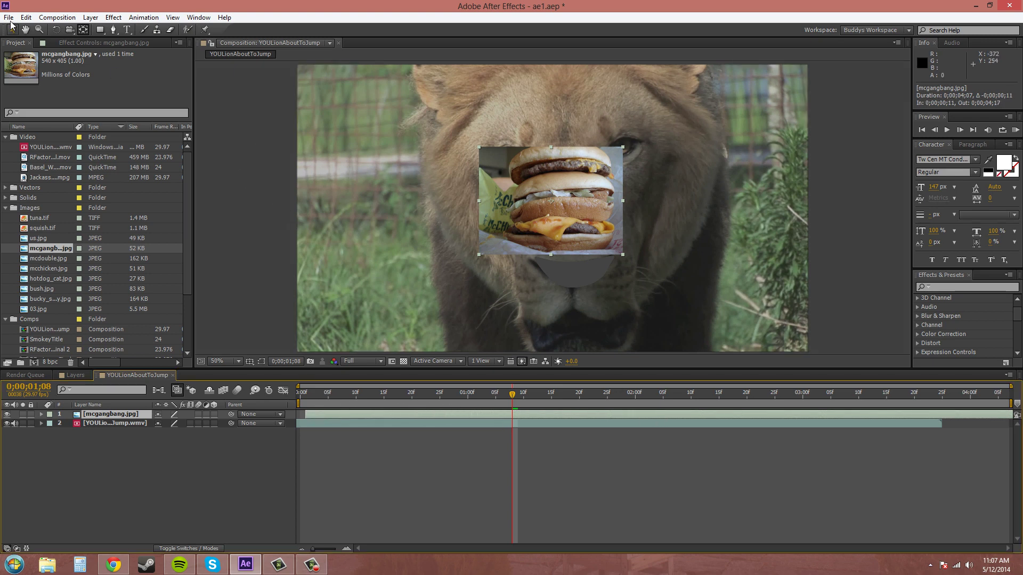
# - Delete the burger image layer from the composition
pyautogui.click(12, 29)
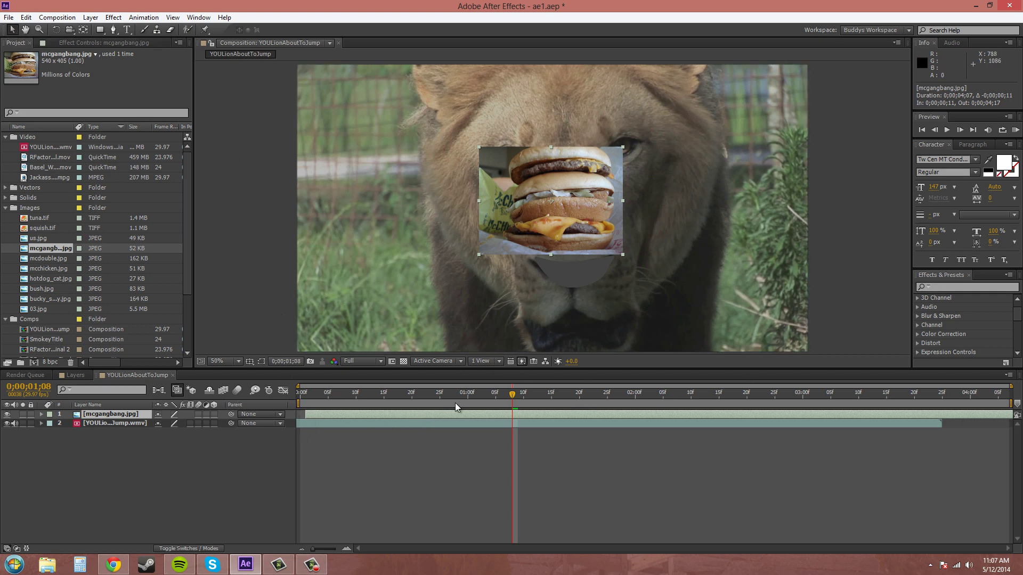
pyautogui.click(209, 454)
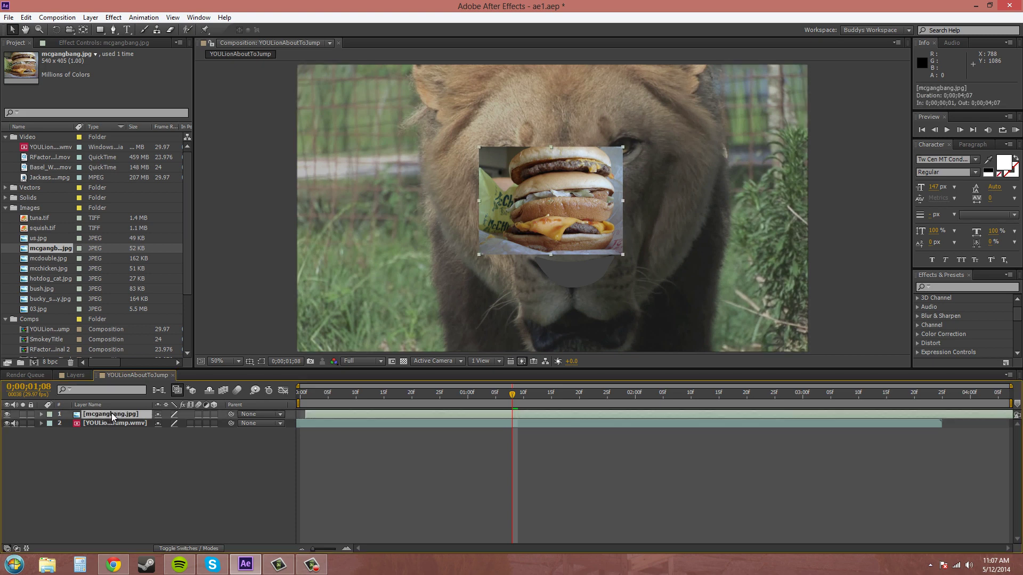
pyautogui.press('Delete')
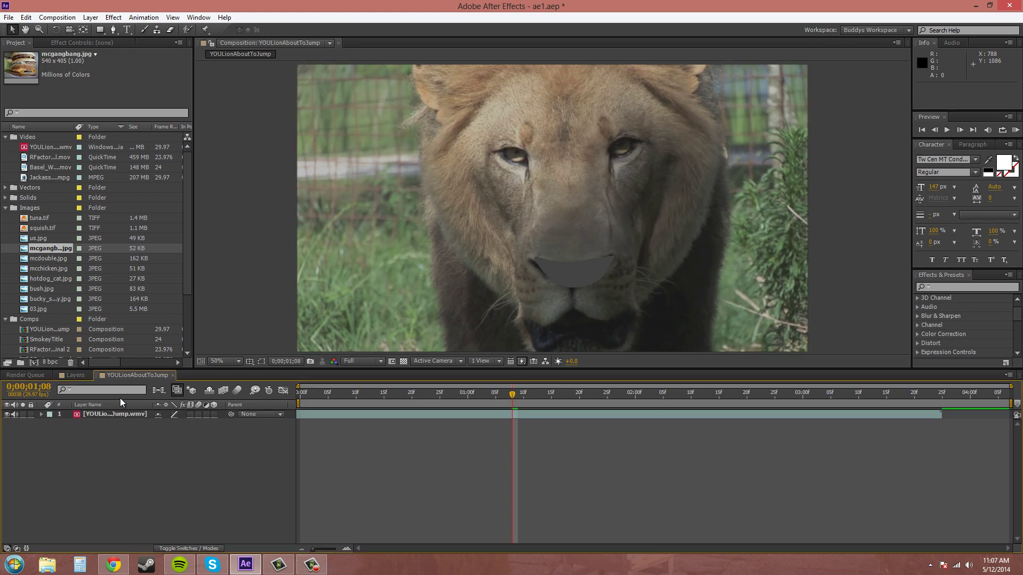